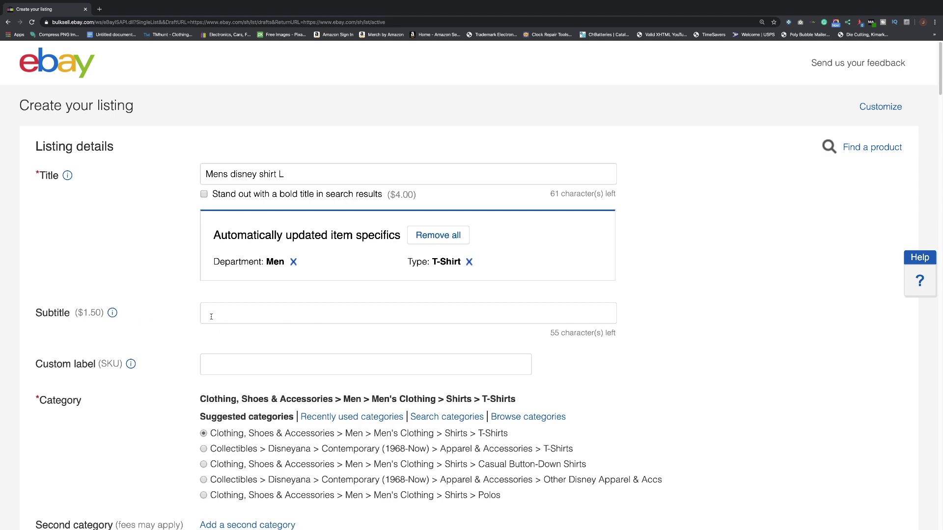
Set the item's condition to New with tags in the men's Disney shirt listing
{"action": "scroll", "coordinate": [145, 325], "scroll_direction": "down", "scroll_amount": 3}
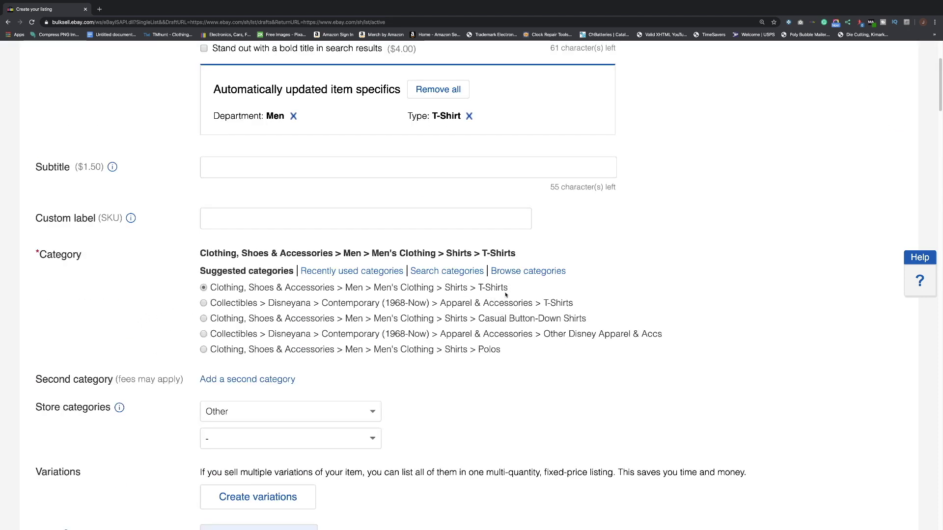
{"action": "scroll", "coordinate": [505, 294], "scroll_direction": "down", "scroll_amount": 2}
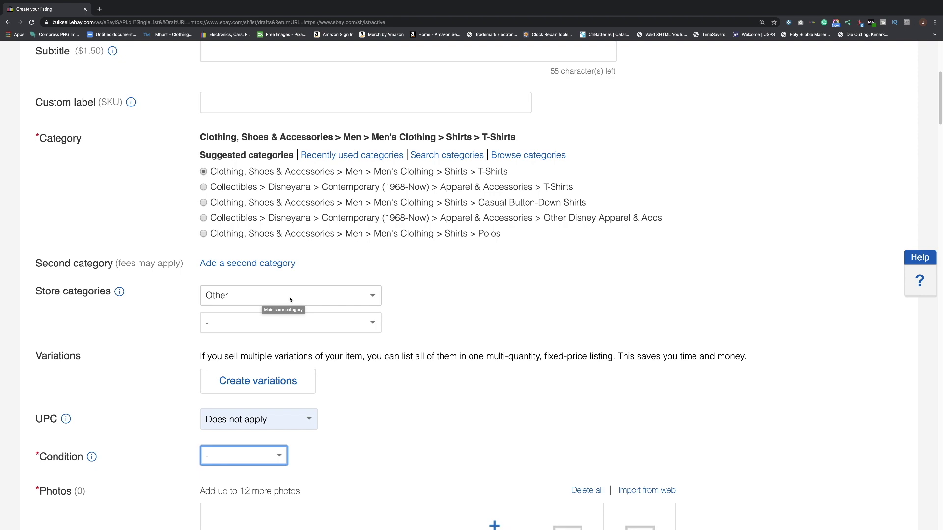
{"action": "scroll", "coordinate": [289, 300], "scroll_direction": "down", "scroll_amount": 3}
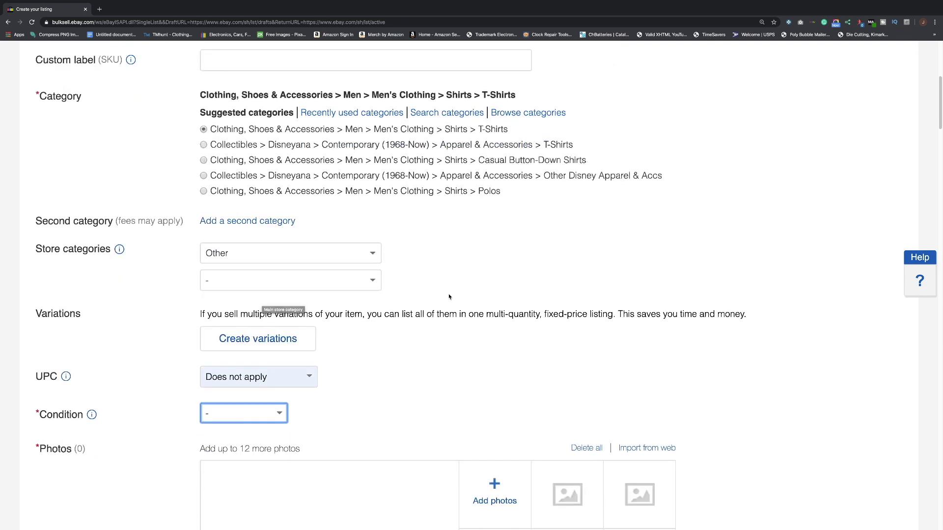
{"action": "left_click", "coordinate": [278, 272]}
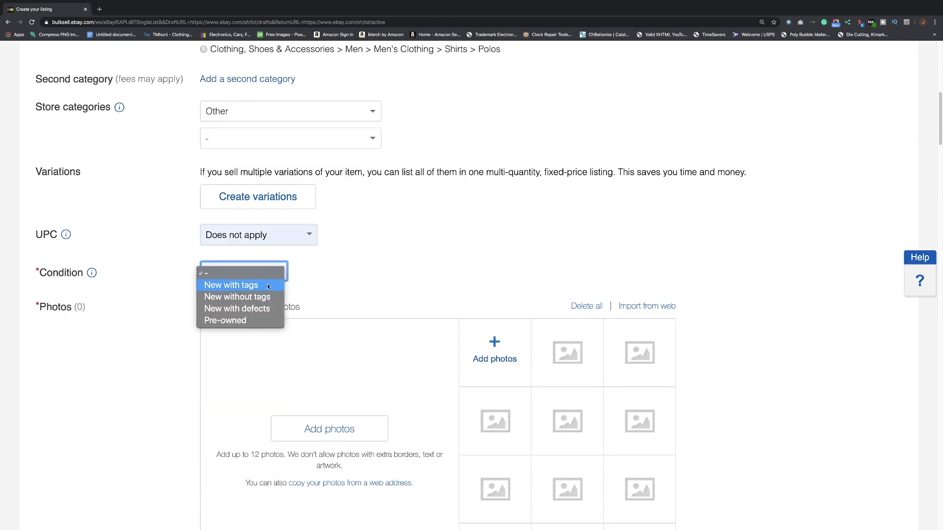
{"action": "left_click", "coordinate": [241, 285]}
Enter disney as the brand in the required item specifics
{"action": "scroll", "coordinate": [554, 298], "scroll_direction": "down", "scroll_amount": 2}
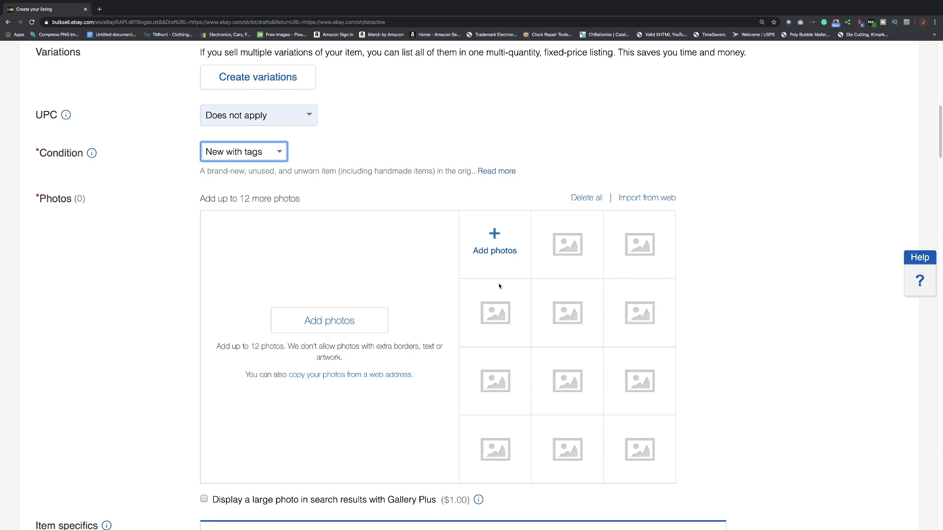
{"action": "scroll", "coordinate": [485, 255], "scroll_direction": "down", "scroll_amount": 6}
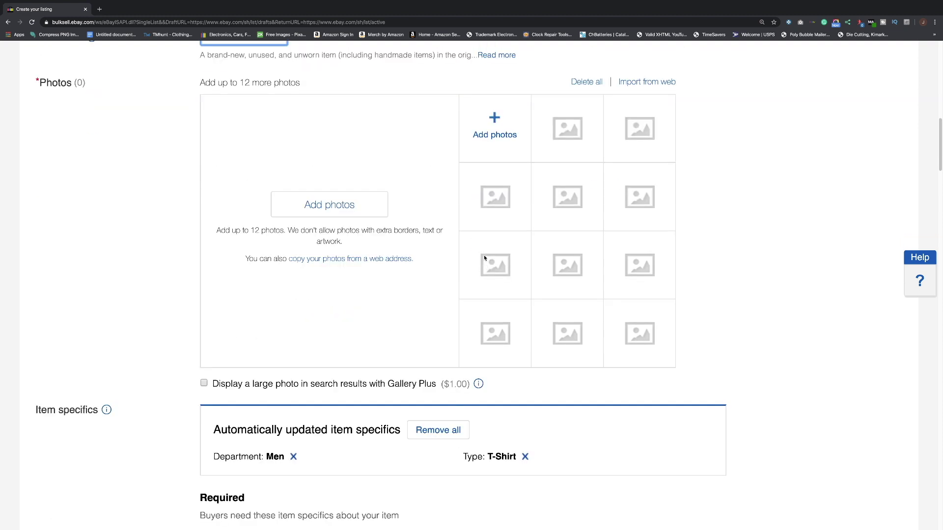
{"action": "scroll", "coordinate": [487, 255], "scroll_direction": "down", "scroll_amount": 2}
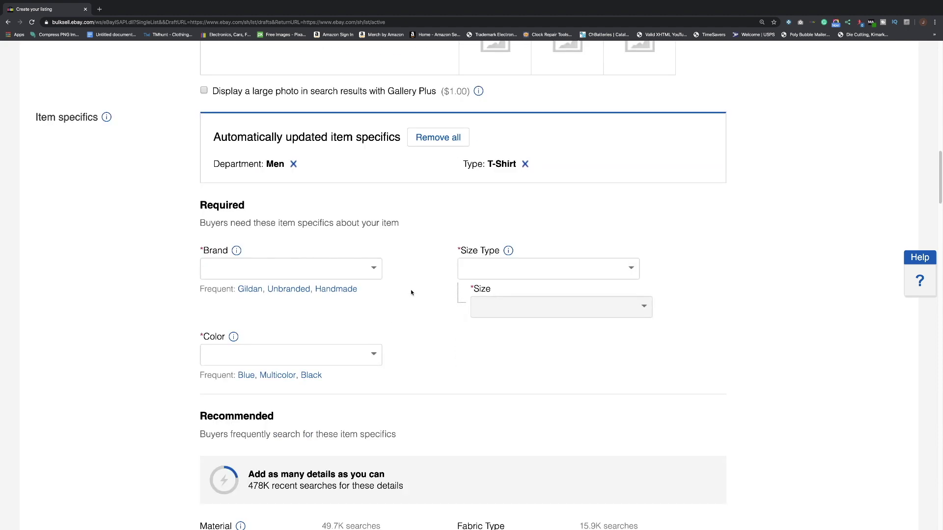
{"action": "left_click", "coordinate": [305, 267]}
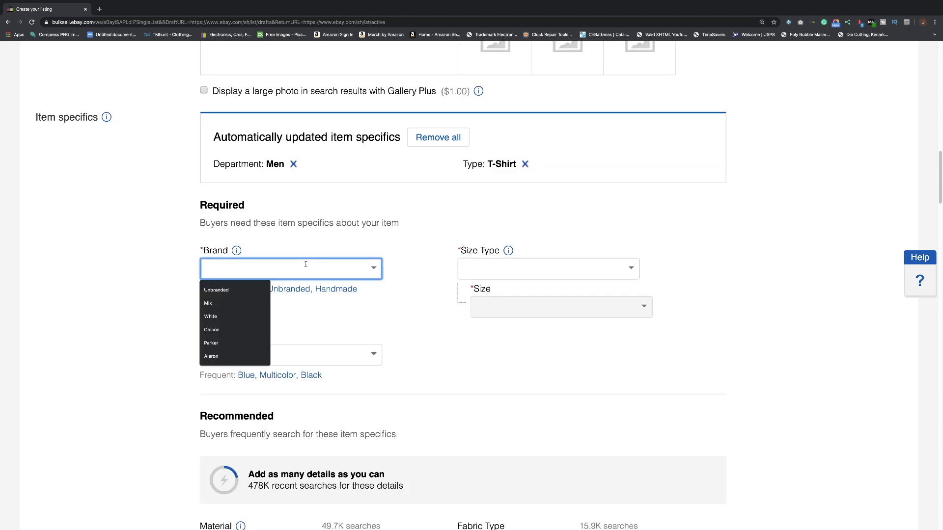
{"action": "left_click", "coordinate": [306, 265]}
{"action": "left_click", "coordinate": [308, 270]}
{"action": "type", "text": "disney"}
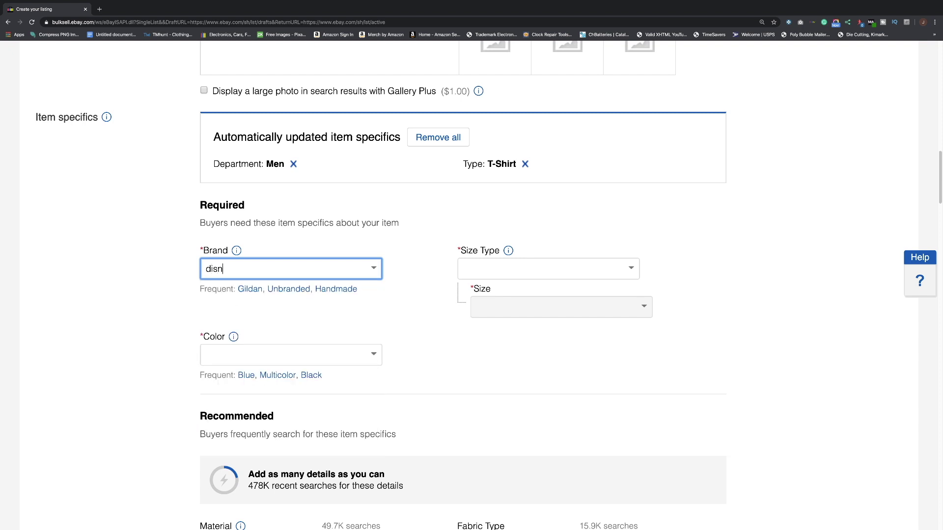
Complete the required item specifics with size type Regular, size L and color Black
{"action": "left_click", "coordinate": [624, 266]}
{"action": "left_click", "coordinate": [629, 268]}
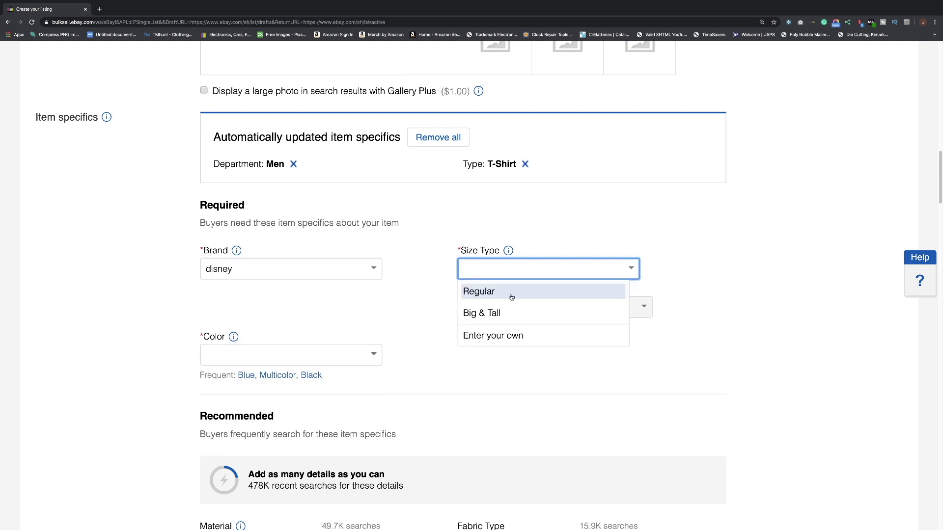
{"action": "left_click", "coordinate": [490, 293]}
{"action": "left_click", "coordinate": [613, 309]}
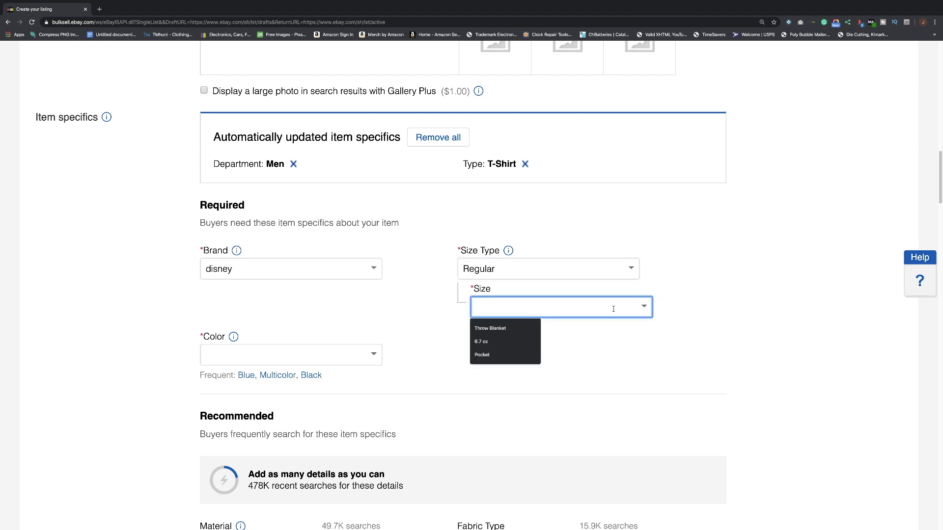
{"action": "type", "text": "L"}
{"action": "left_click", "coordinate": [543, 326]}
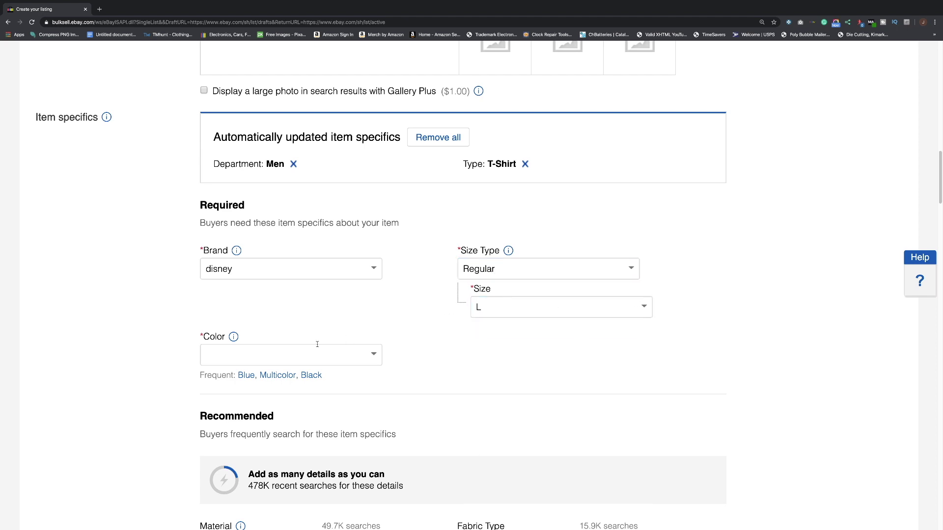
{"action": "left_click", "coordinate": [301, 356]}
{"action": "left_click", "coordinate": [312, 374]}
Set the recommended material to Cotton and the fabric type to Knit
{"action": "scroll", "coordinate": [396, 331], "scroll_direction": "down", "scroll_amount": 3}
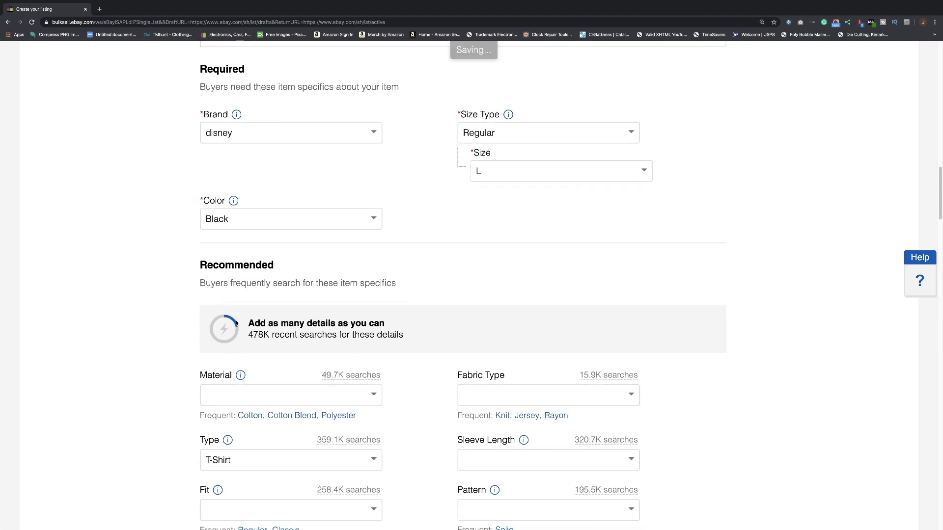
{"action": "scroll", "coordinate": [236, 324], "scroll_direction": "down", "scroll_amount": 3}
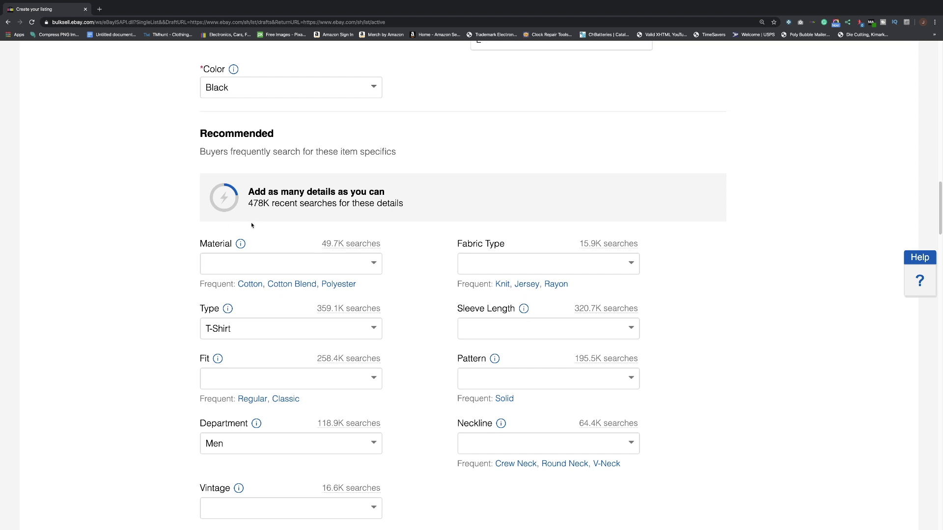
{"action": "left_click", "coordinate": [250, 285]}
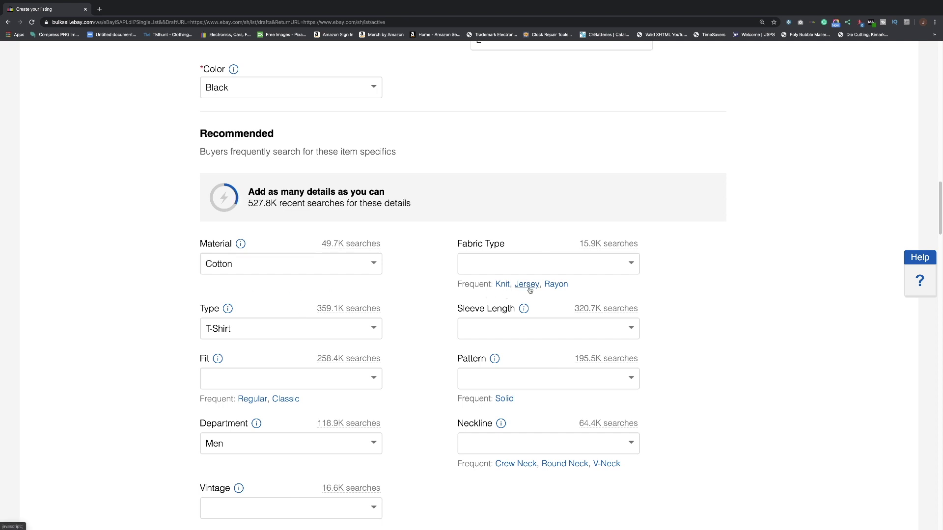
{"action": "left_click", "coordinate": [502, 285]}
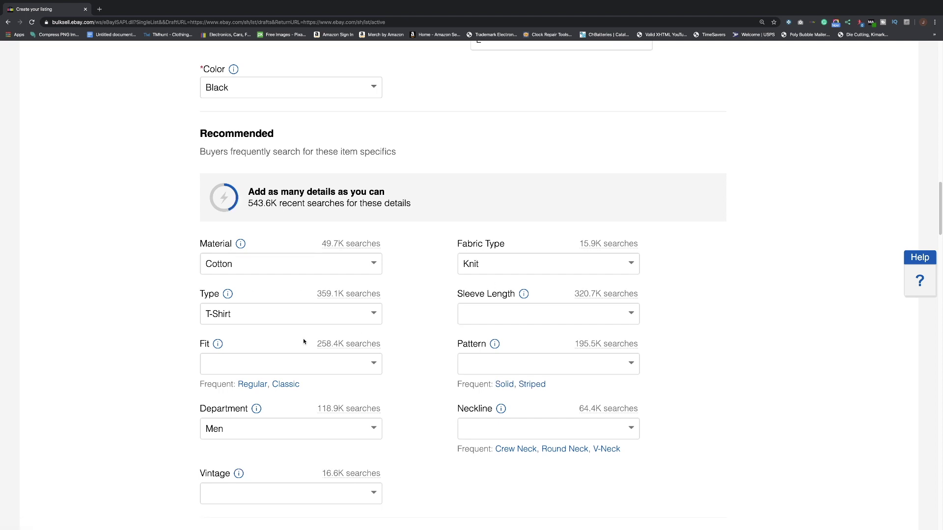
Fill in the recommended specifics with fit Regular, pattern Solid and neckline Crew Neck
{"action": "left_click", "coordinate": [251, 385]}
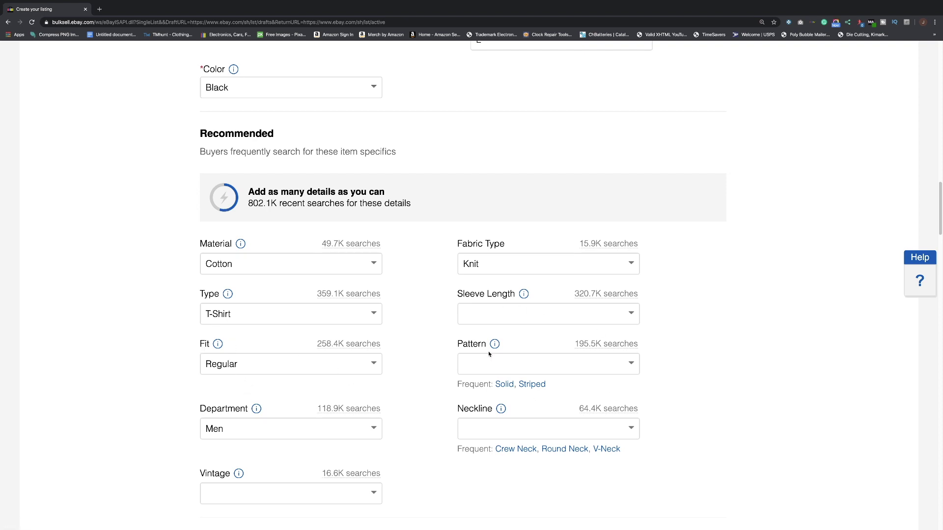
{"action": "scroll", "coordinate": [488, 354], "scroll_direction": "down", "scroll_amount": 1}
{"action": "left_click", "coordinate": [504, 362]}
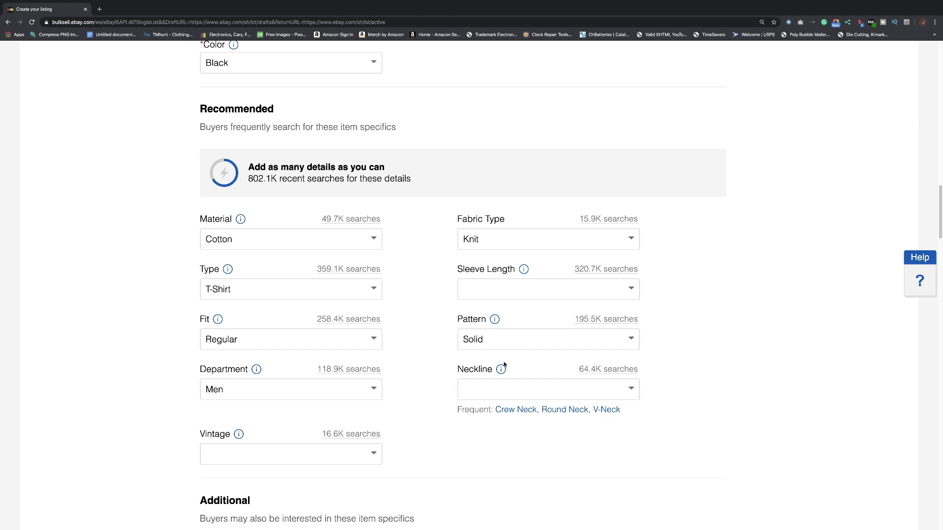
{"action": "left_click", "coordinate": [515, 411]}
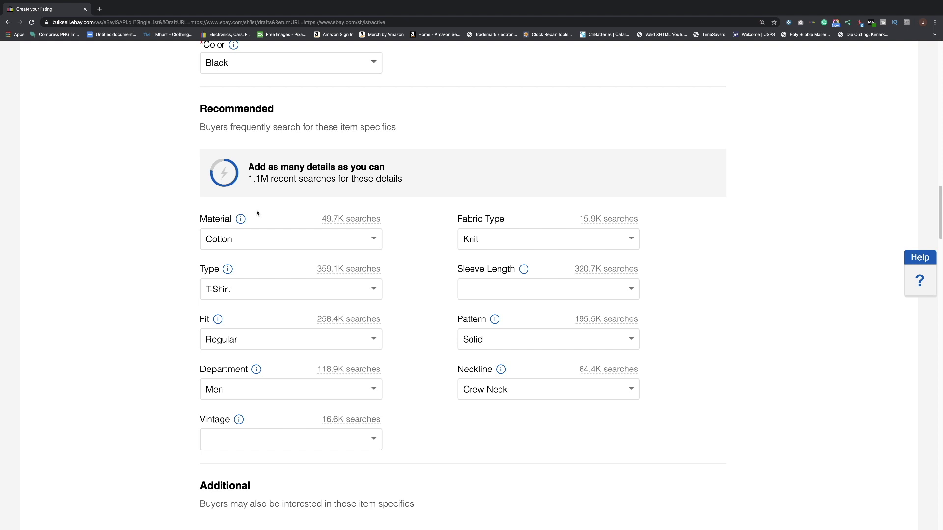
Set Vintage to No and the sleeve length to Short Sleeve
{"action": "scroll", "coordinate": [258, 202], "scroll_direction": "down", "scroll_amount": 2}
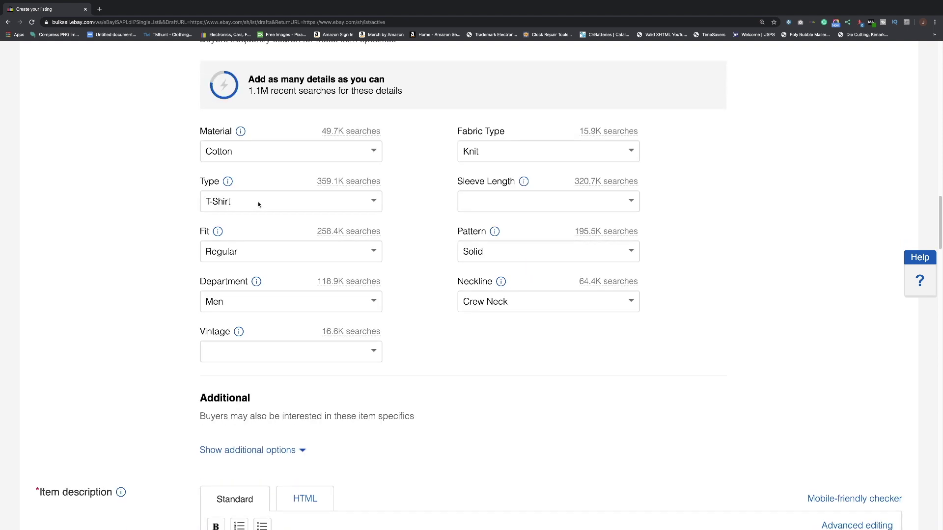
{"action": "left_click", "coordinate": [376, 351]}
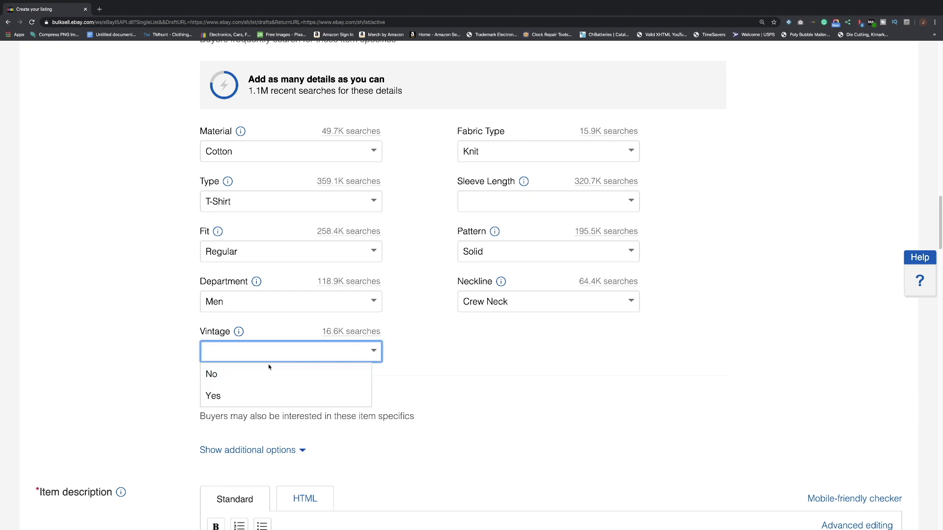
{"action": "left_click", "coordinate": [243, 374]}
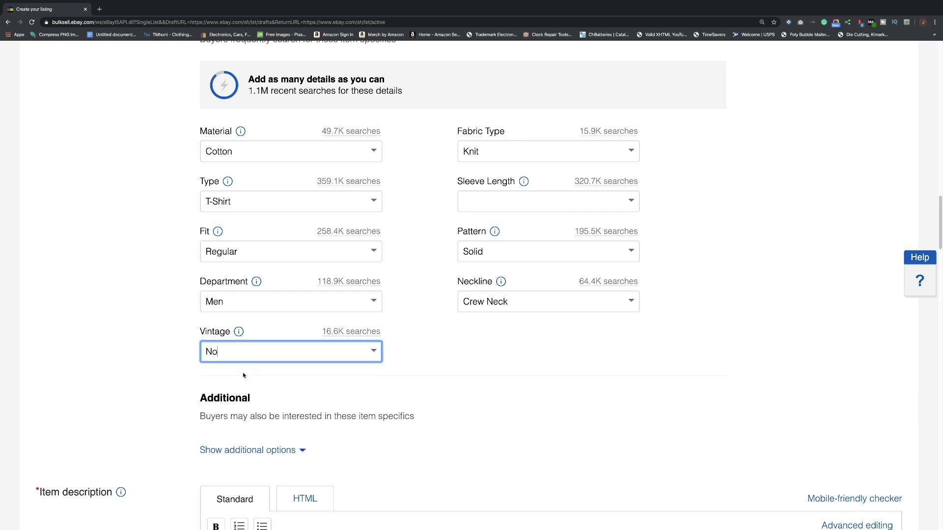
{"action": "left_click", "coordinate": [213, 119]}
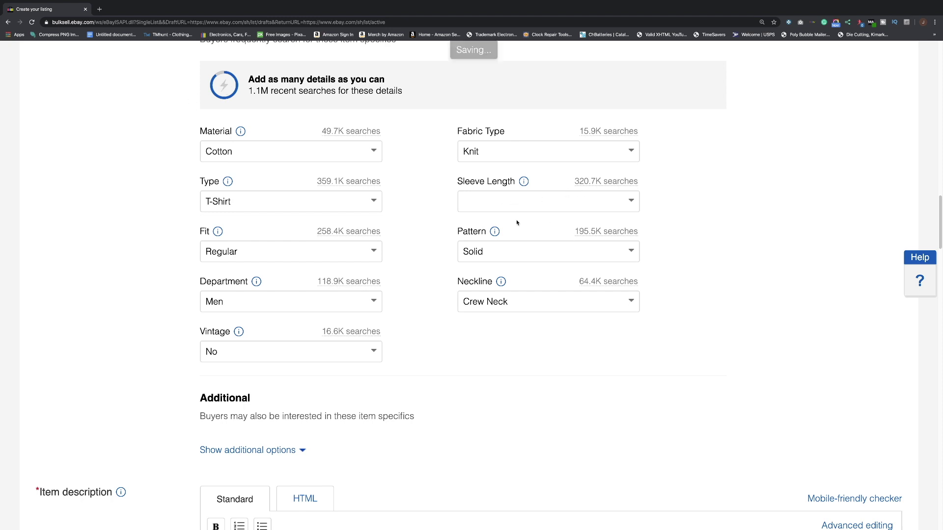
{"action": "left_click", "coordinate": [632, 201]}
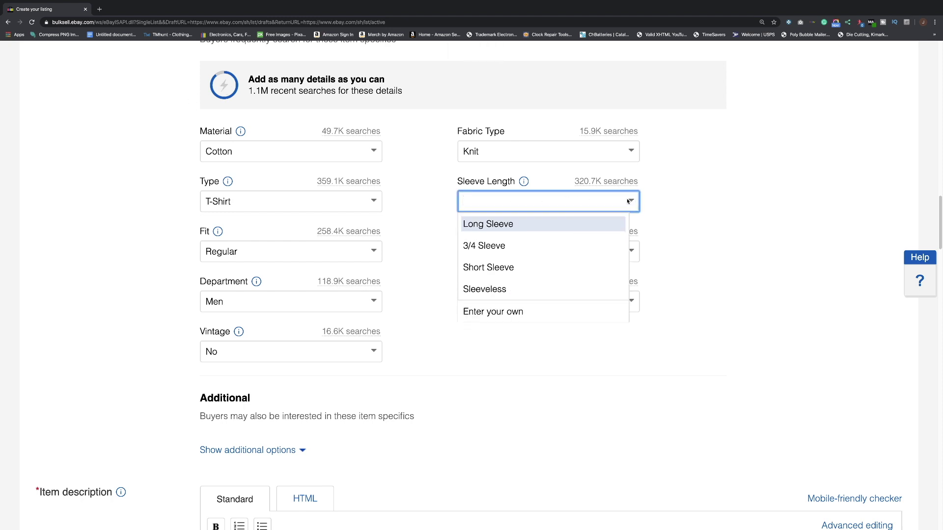
{"action": "left_click", "coordinate": [524, 268]}
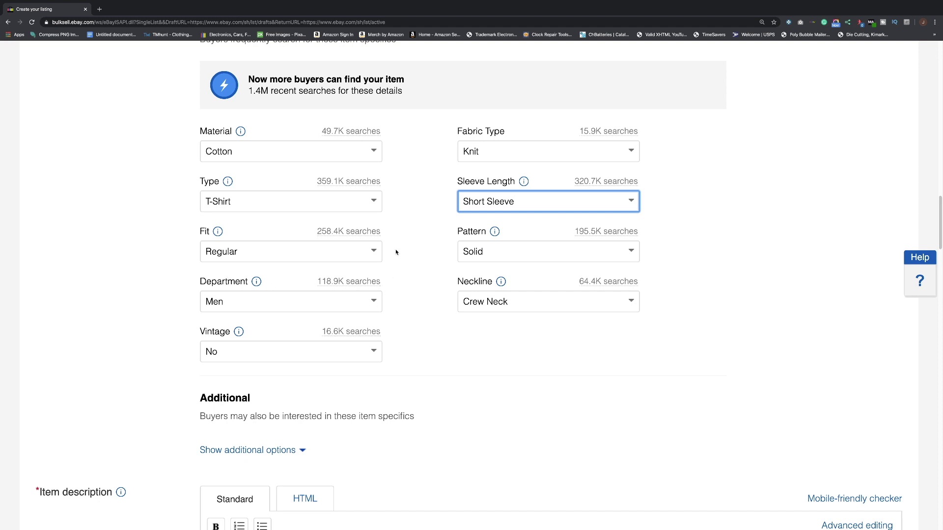
Review the filled-in item specifics along with the description, selling details and shipping sections of the listing form
{"action": "key", "text": "Tab"}
{"action": "key", "text": "Tab"}
{"action": "key", "text": "Tab"}
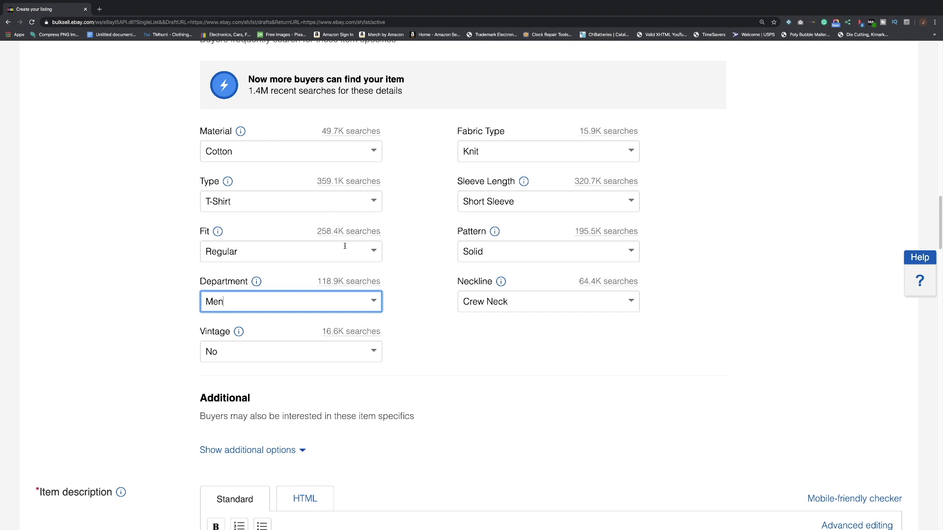
{"action": "scroll", "coordinate": [352, 249], "scroll_direction": "up", "scroll_amount": 4}
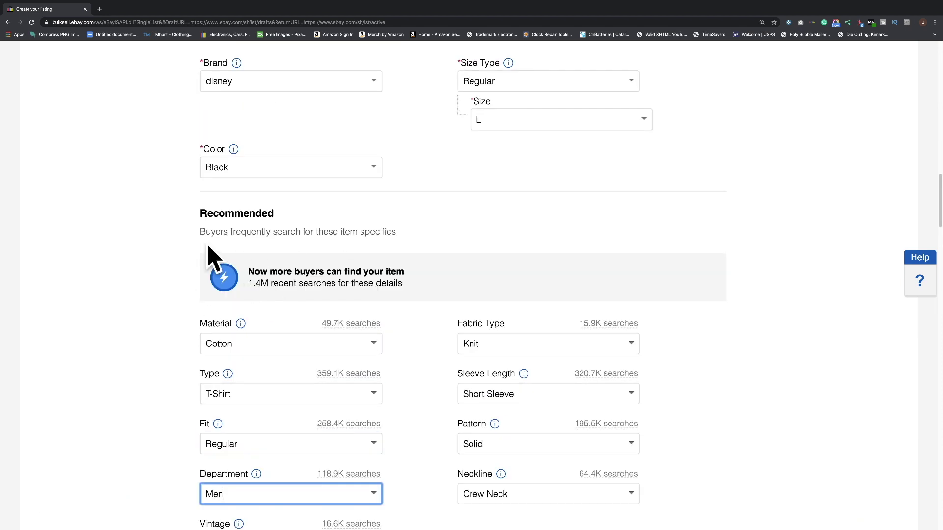
{"action": "scroll", "coordinate": [216, 264], "scroll_direction": "down", "scroll_amount": 7}
{"action": "scroll", "coordinate": [534, 344], "scroll_direction": "down", "scroll_amount": 3}
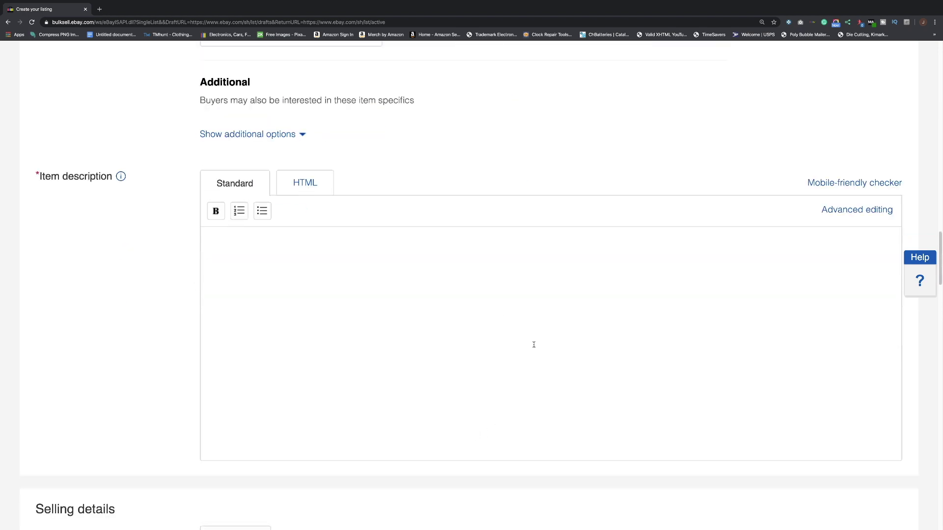
{"action": "scroll", "coordinate": [389, 301], "scroll_direction": "down", "scroll_amount": 5}
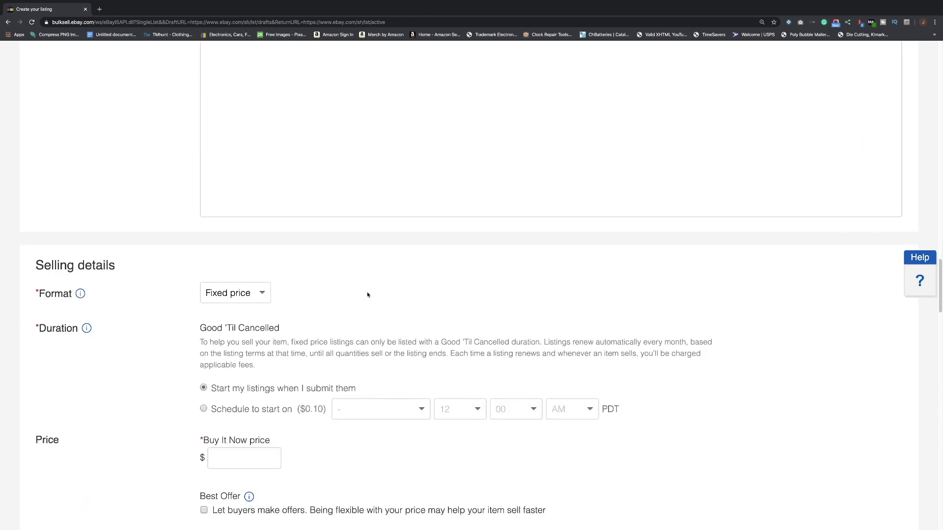
{"action": "scroll", "coordinate": [368, 295], "scroll_direction": "down", "scroll_amount": 20}
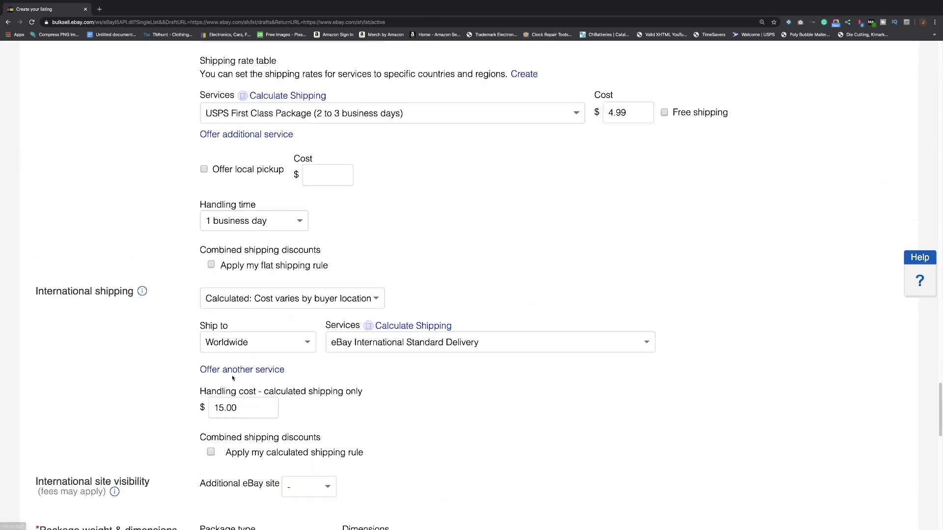
{"action": "scroll", "coordinate": [233, 378], "scroll_direction": "up", "scroll_amount": 20}
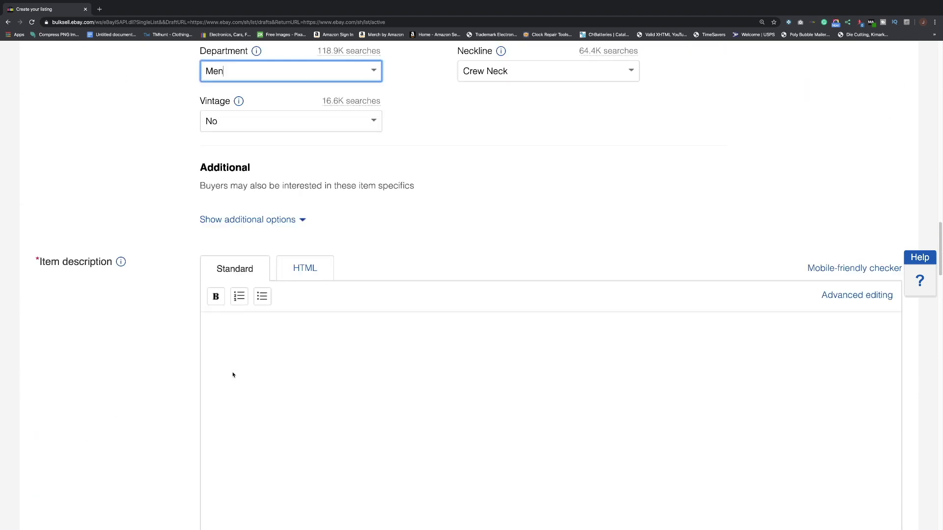
{"action": "scroll", "coordinate": [233, 375], "scroll_direction": "up", "scroll_amount": 9}
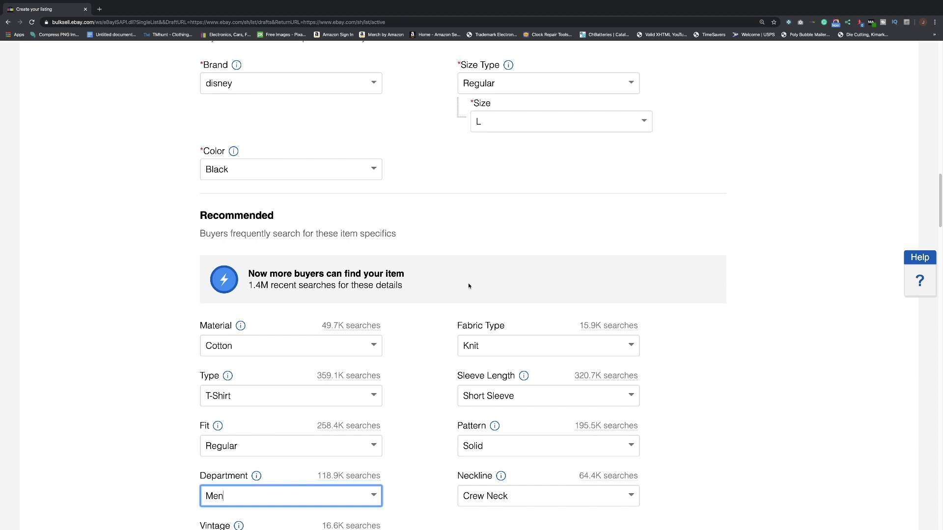
{"action": "left_click", "coordinate": [751, 307]}
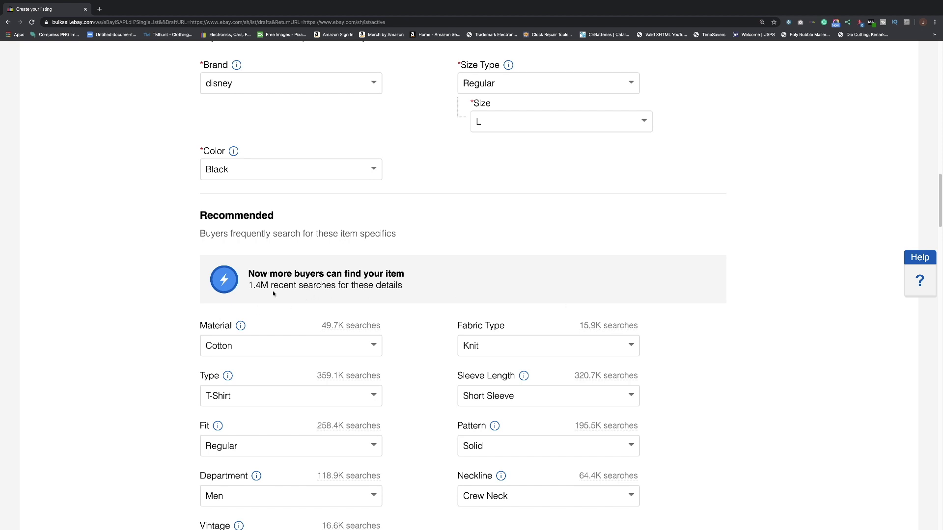
{"action": "scroll", "coordinate": [274, 293], "scroll_direction": "up", "scroll_amount": 1}
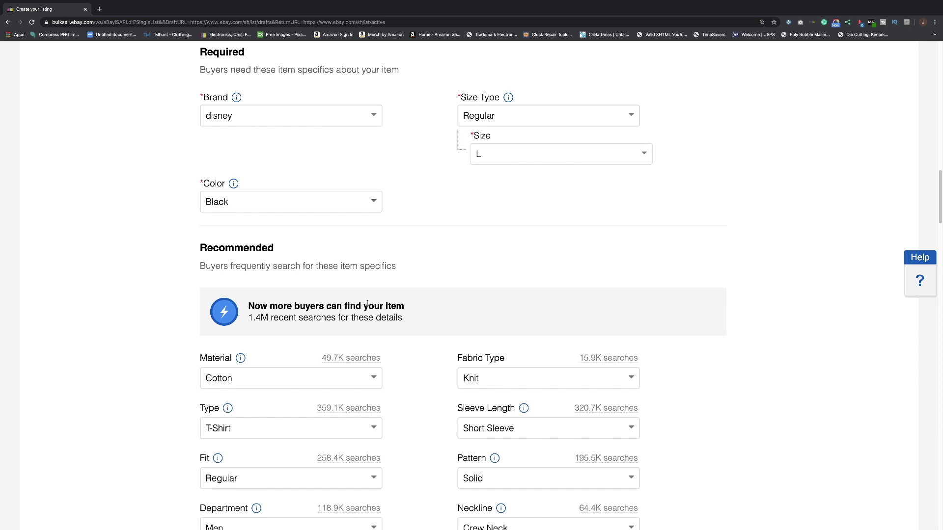
{"action": "scroll", "coordinate": [367, 303], "scroll_direction": "up", "scroll_amount": 5}
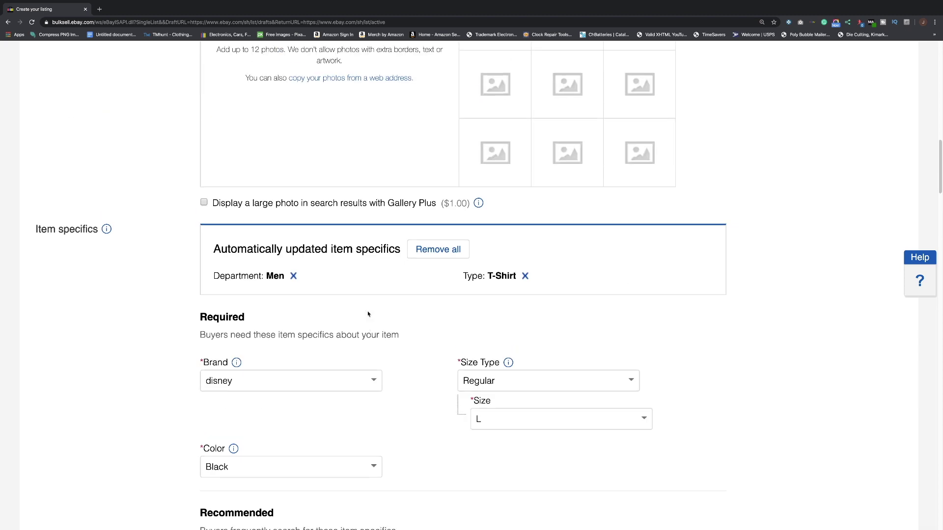
{"action": "scroll", "coordinate": [295, 305], "scroll_direction": "down", "scroll_amount": 7}
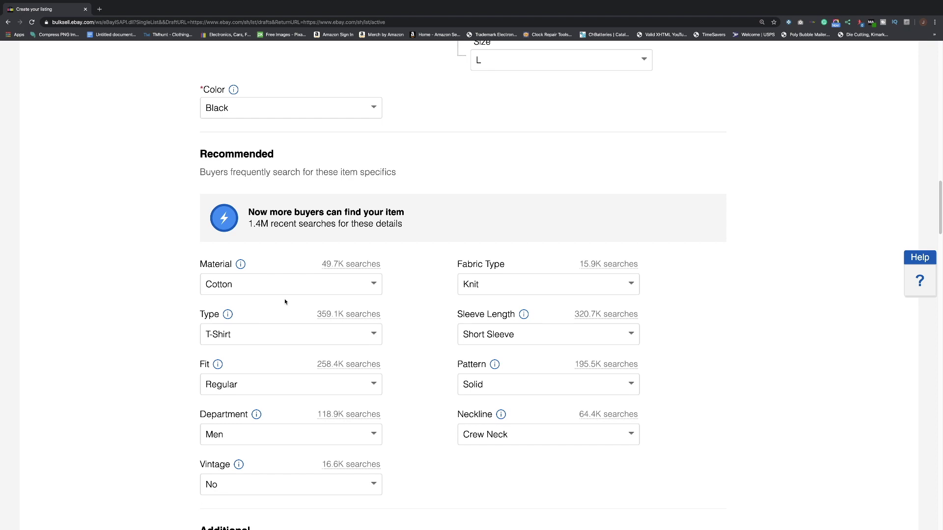
Examine the item specifics on the published listing for the green Talbots long sleeve t-shirt
{"action": "scroll", "coordinate": [284, 301], "scroll_direction": "up", "scroll_amount": 15}
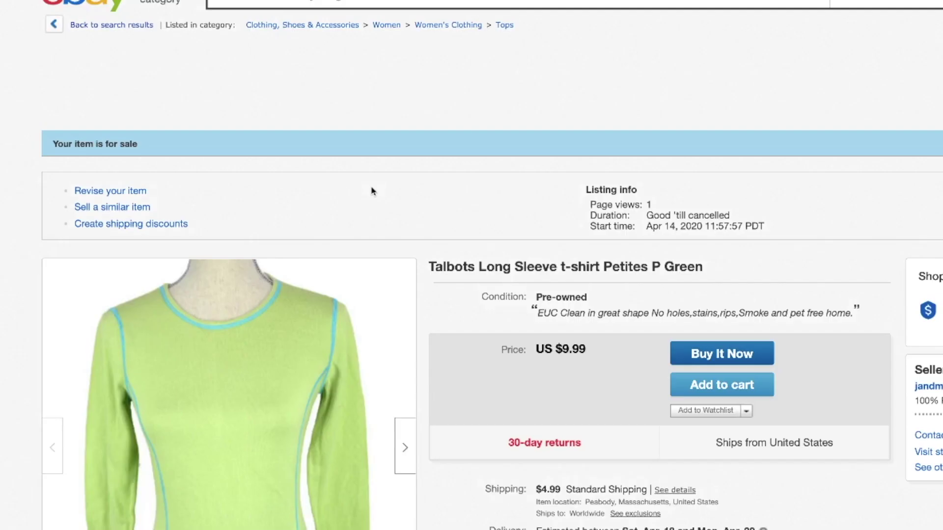
{"action": "scroll", "coordinate": [458, 311], "scroll_direction": "down", "scroll_amount": 15}
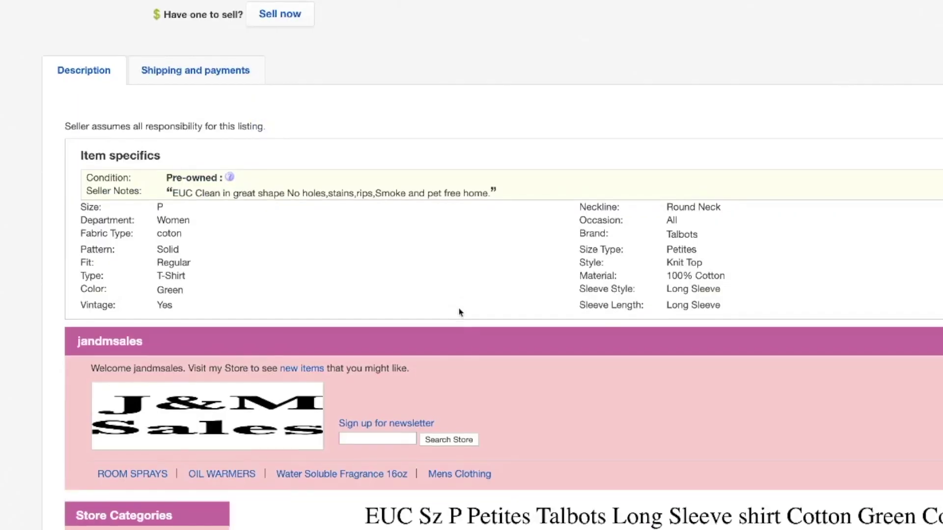
{"action": "scroll", "coordinate": [255, 322], "scroll_direction": "up", "scroll_amount": 2}
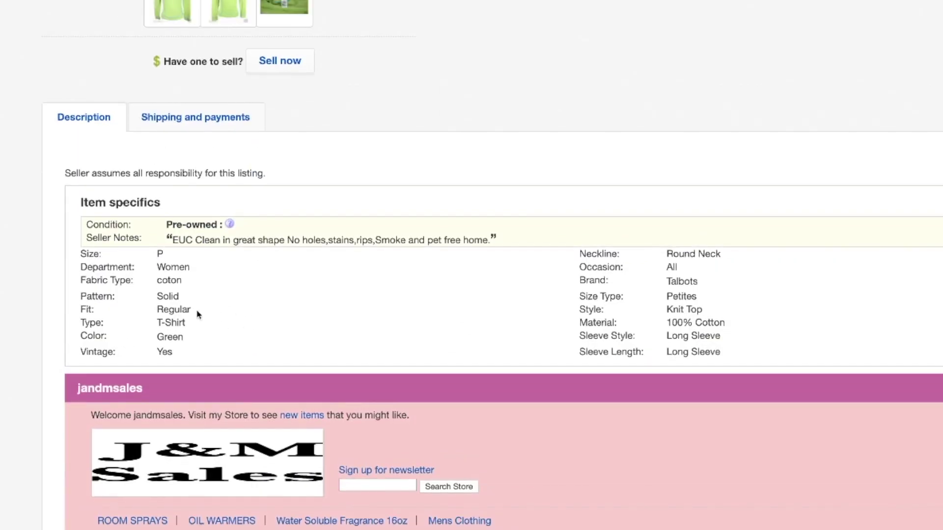
{"action": "scroll", "coordinate": [198, 314], "scroll_direction": "up", "scroll_amount": 1}
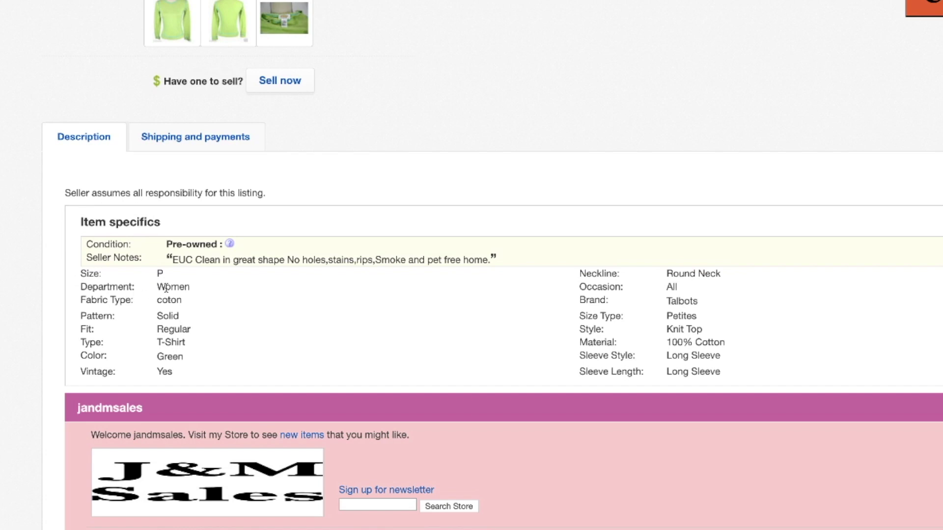